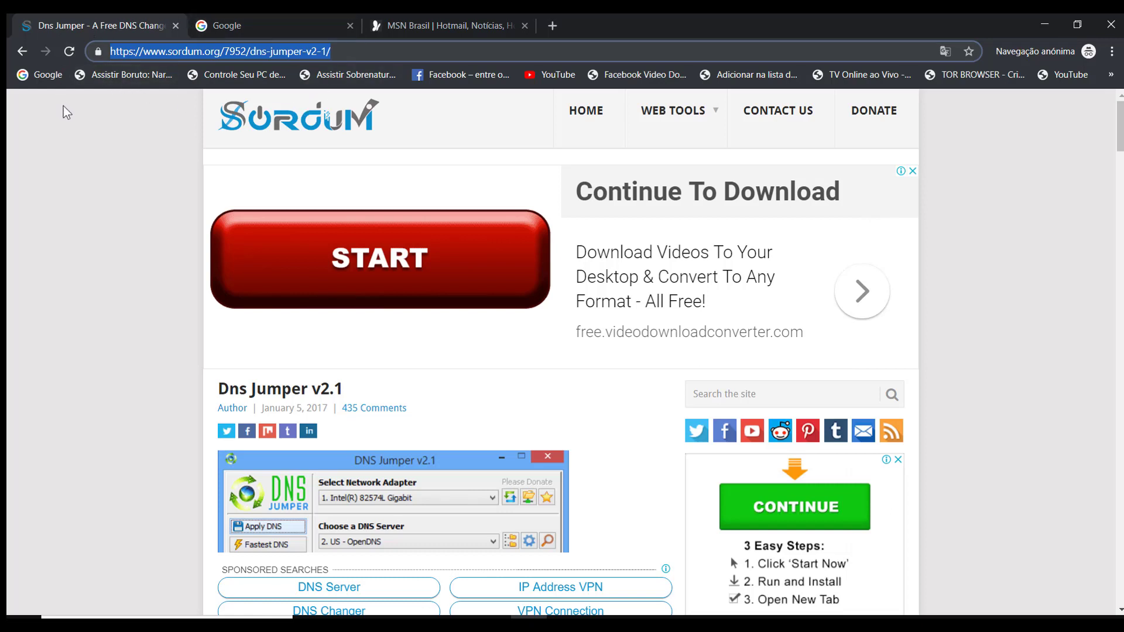
- Start the download of DNS Jumper v2.1 from its Sordum product page
left_click(83, 154)
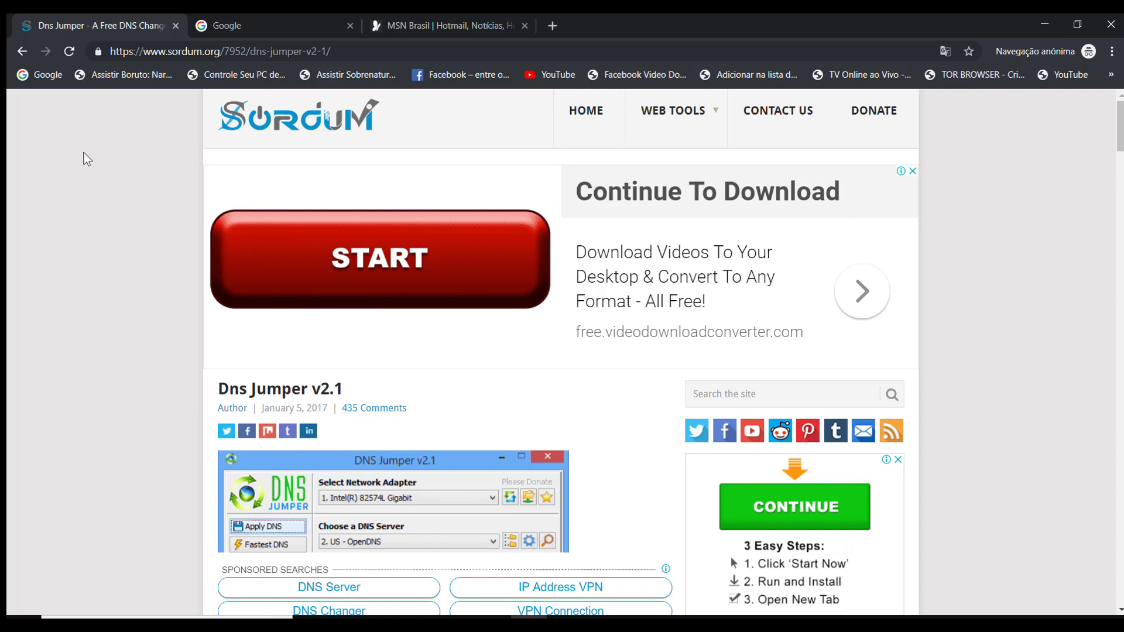
scroll(99, 167, "down", 10)
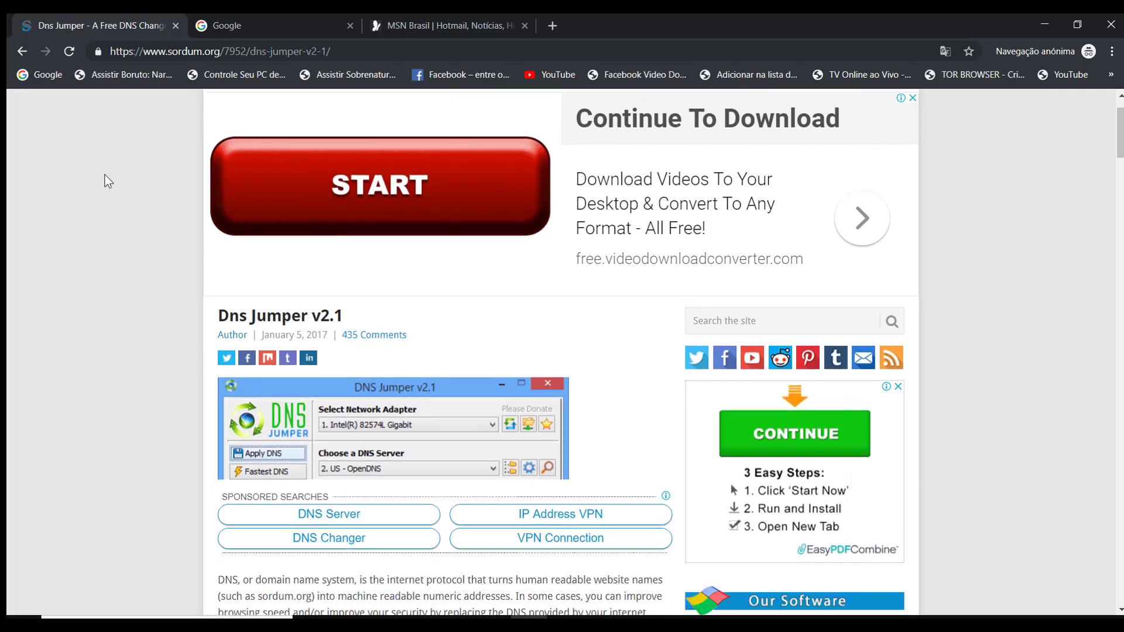
scroll(253, 202, "down", 5)
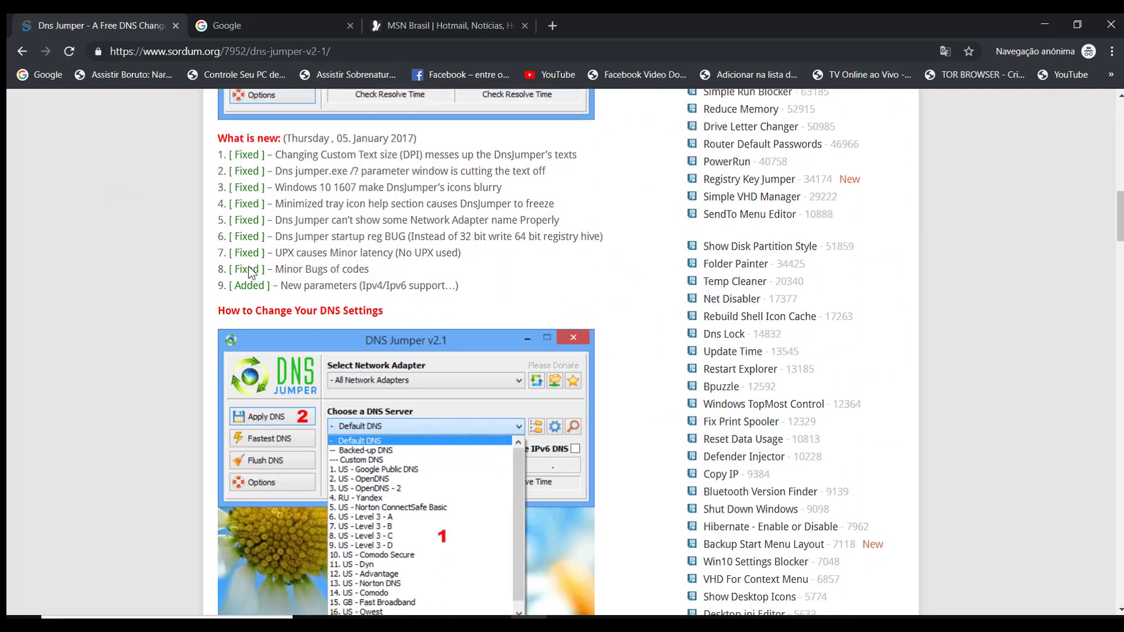
scroll(299, 231, "down", 5)
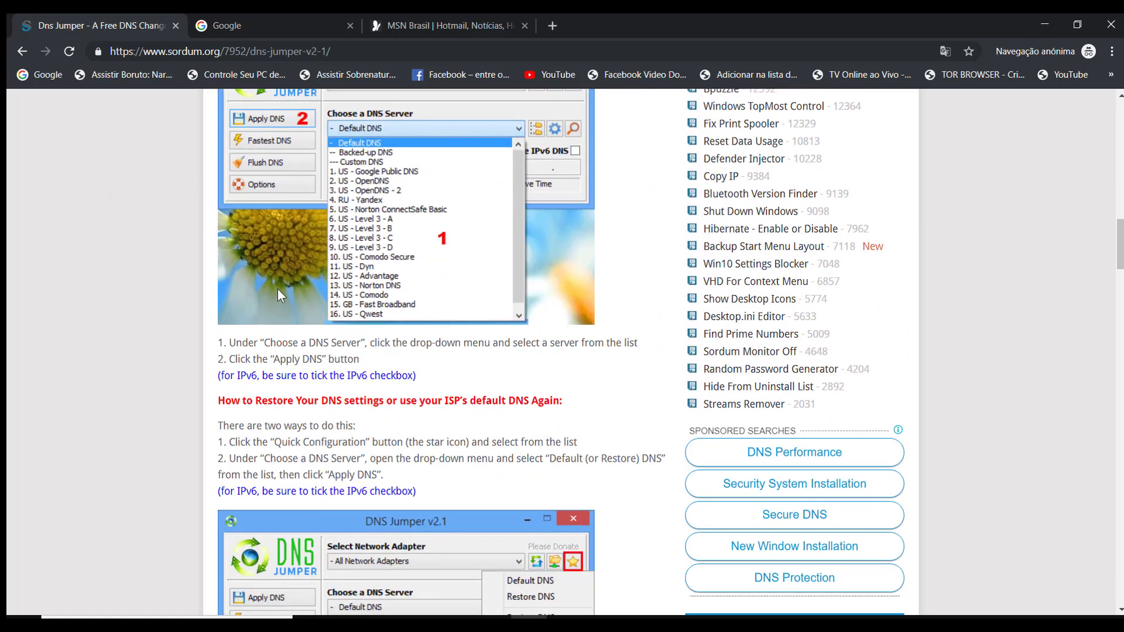
scroll(351, 322, "down", 4)
scroll(301, 338, "down", 5)
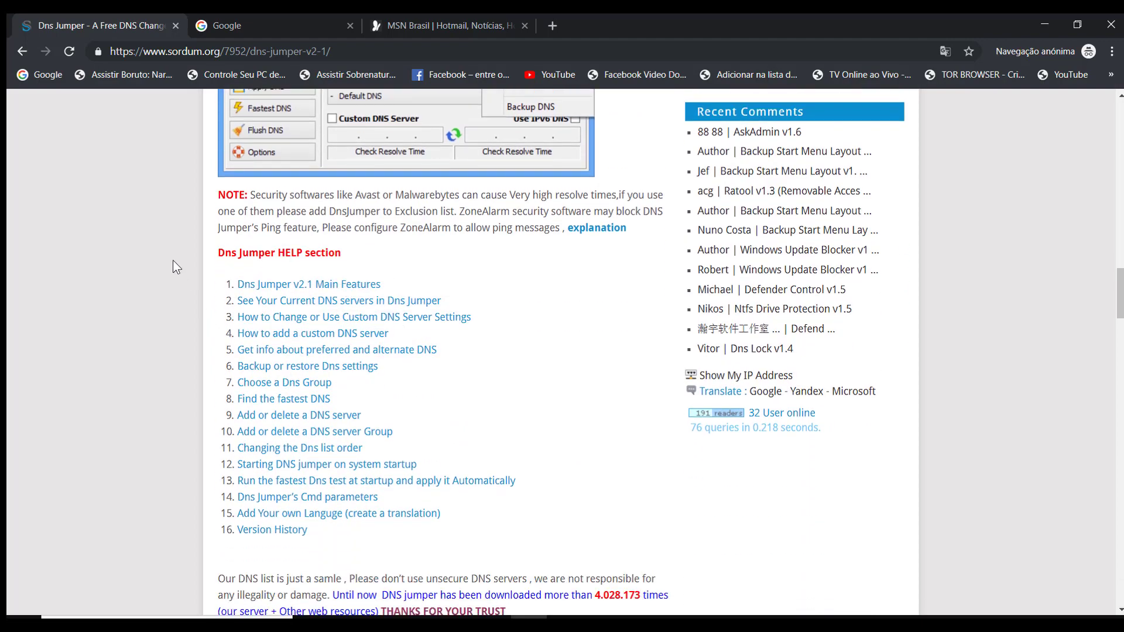
scroll(172, 252, "down", 9)
scroll(178, 214, "down", 3)
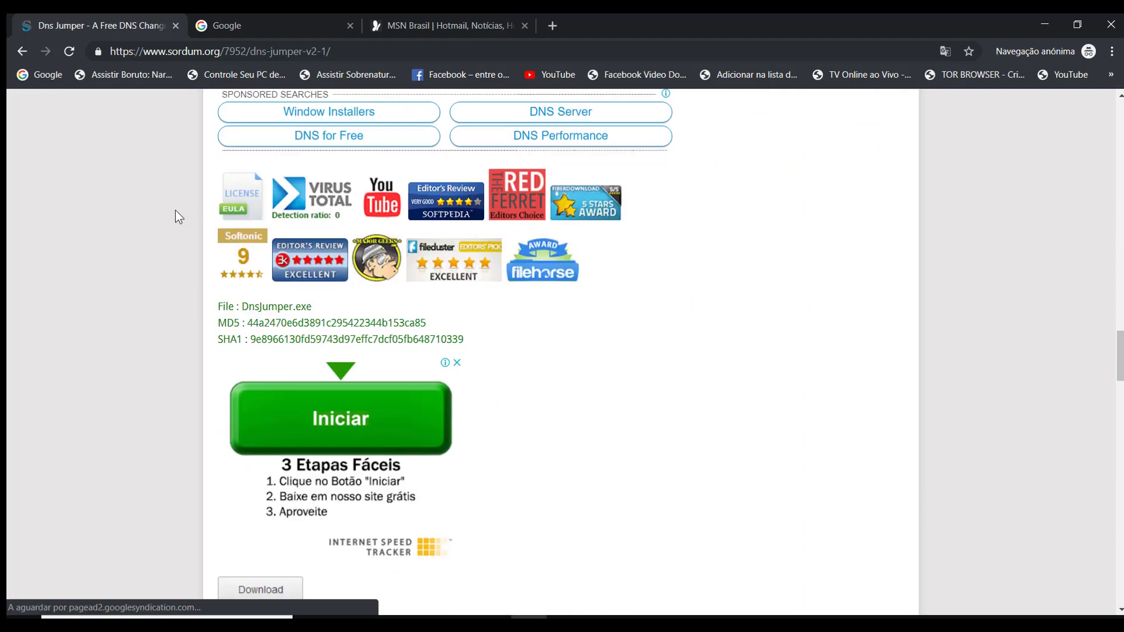
scroll(196, 288, "down", 3)
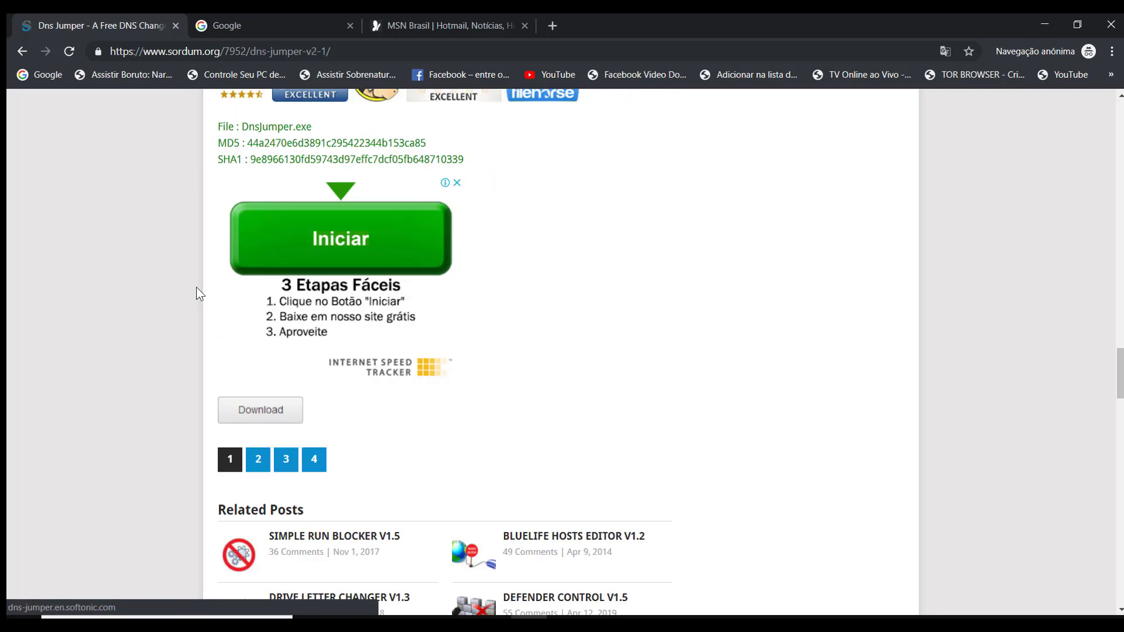
scroll(196, 288, "down", 3)
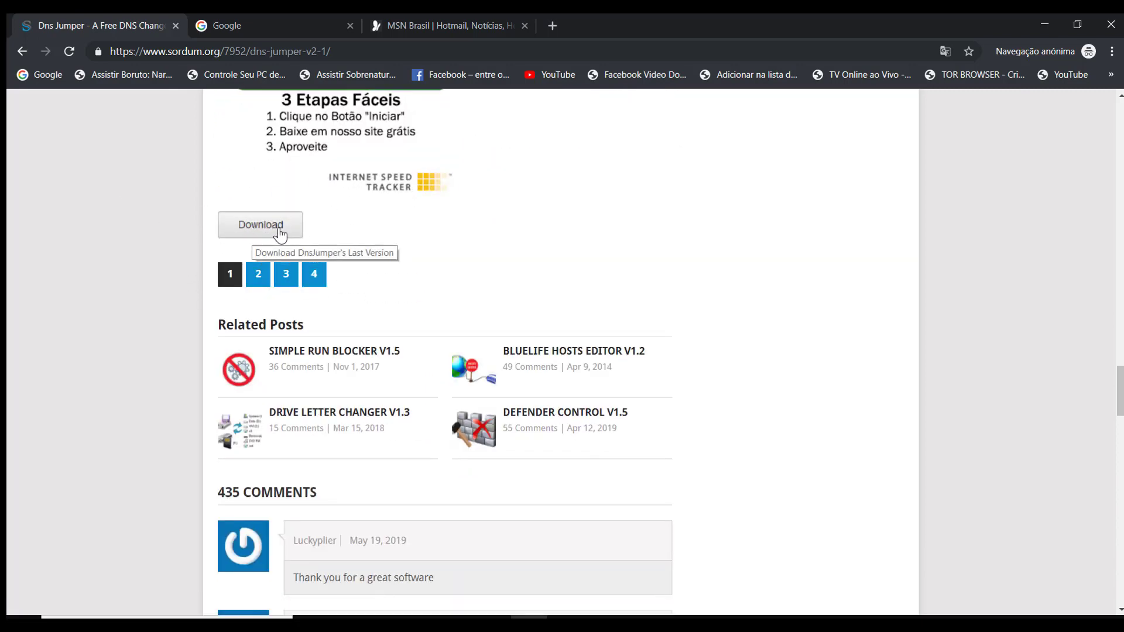
scroll(94, 246, "up", 12)
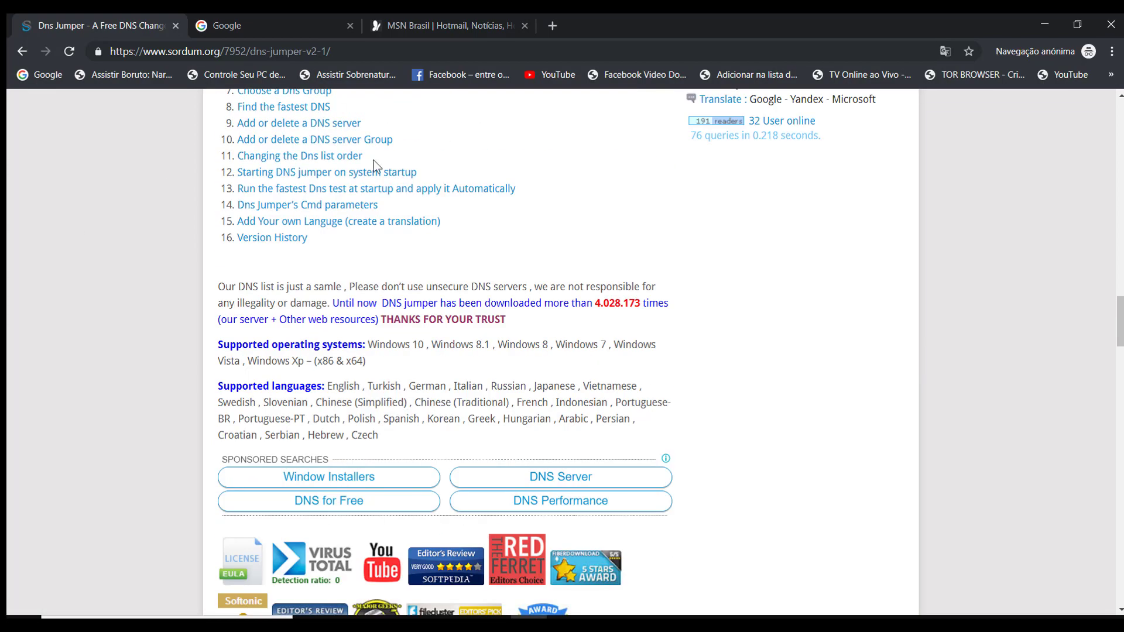
scroll(251, 233, "down", 10)
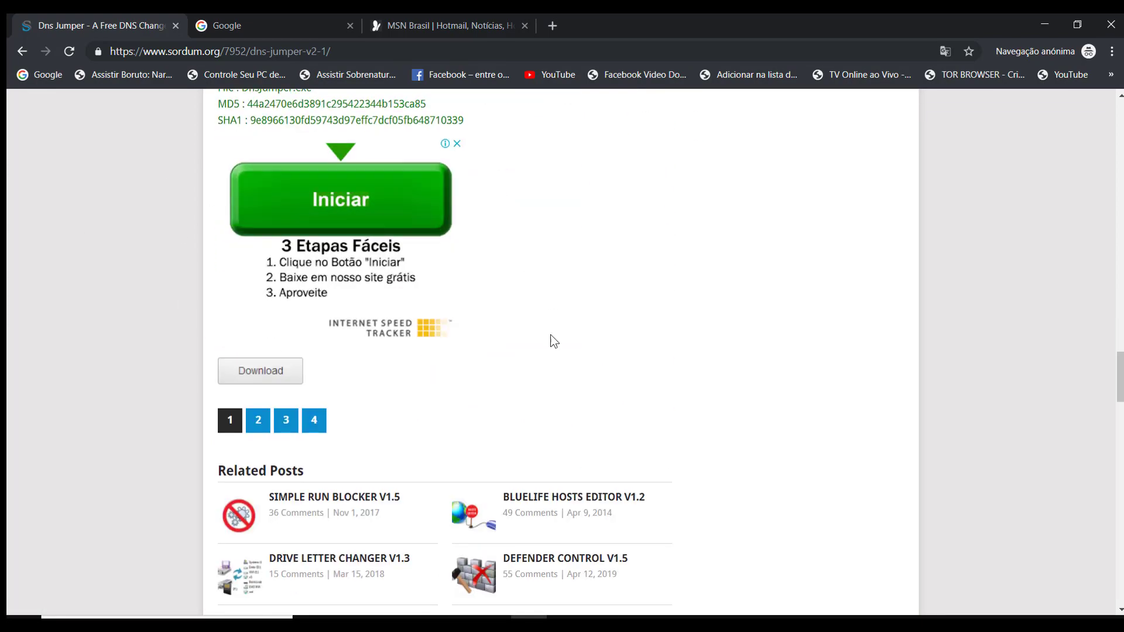
left_click(273, 377)
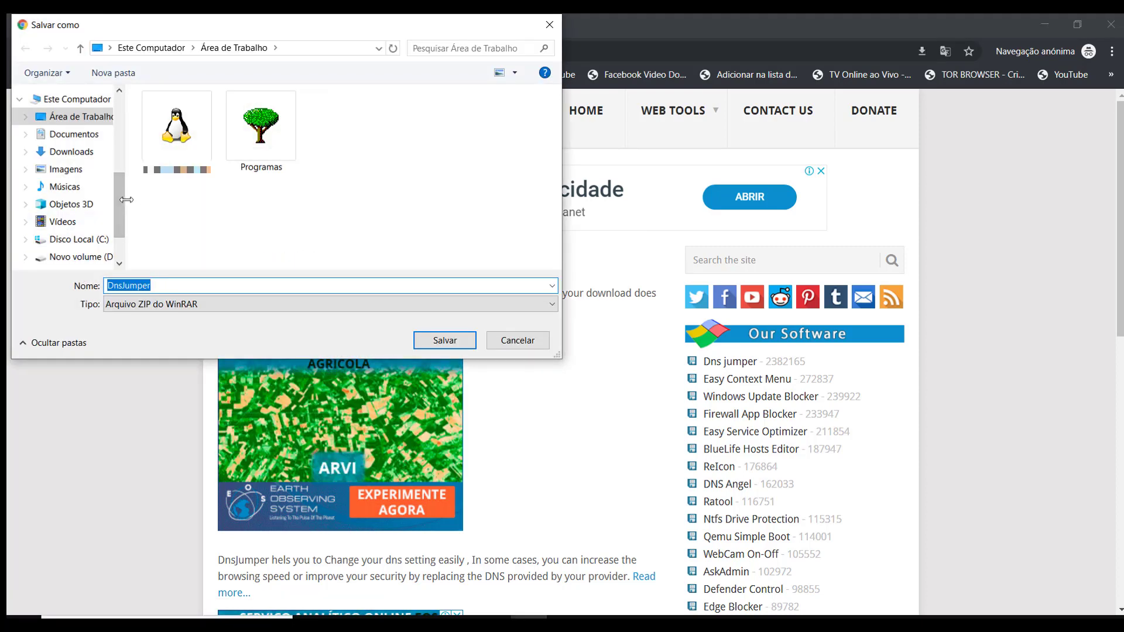
- Save the download as DnsJumper in ZIP format to the desktop (Área de Trabalho)
left_click(75, 156)
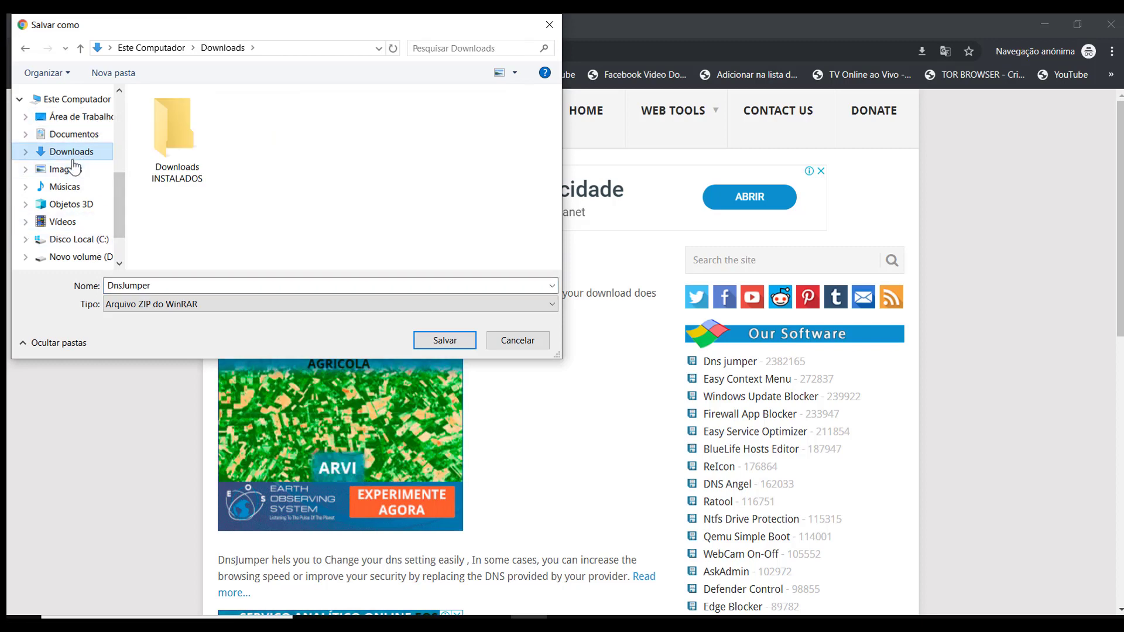
left_click(104, 120)
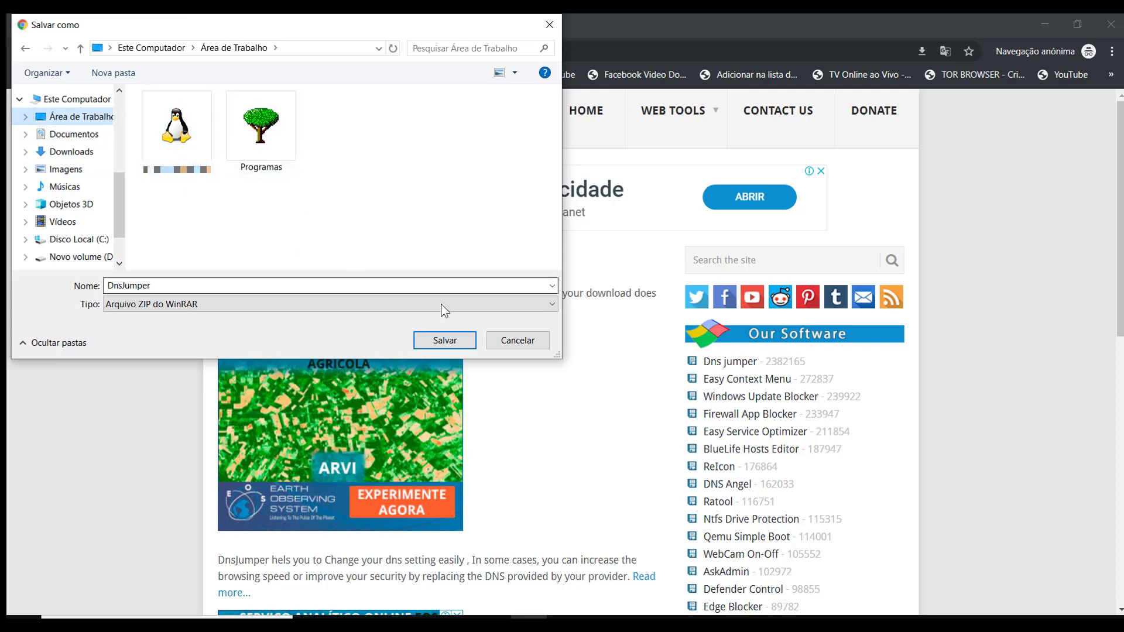
left_click(445, 339)
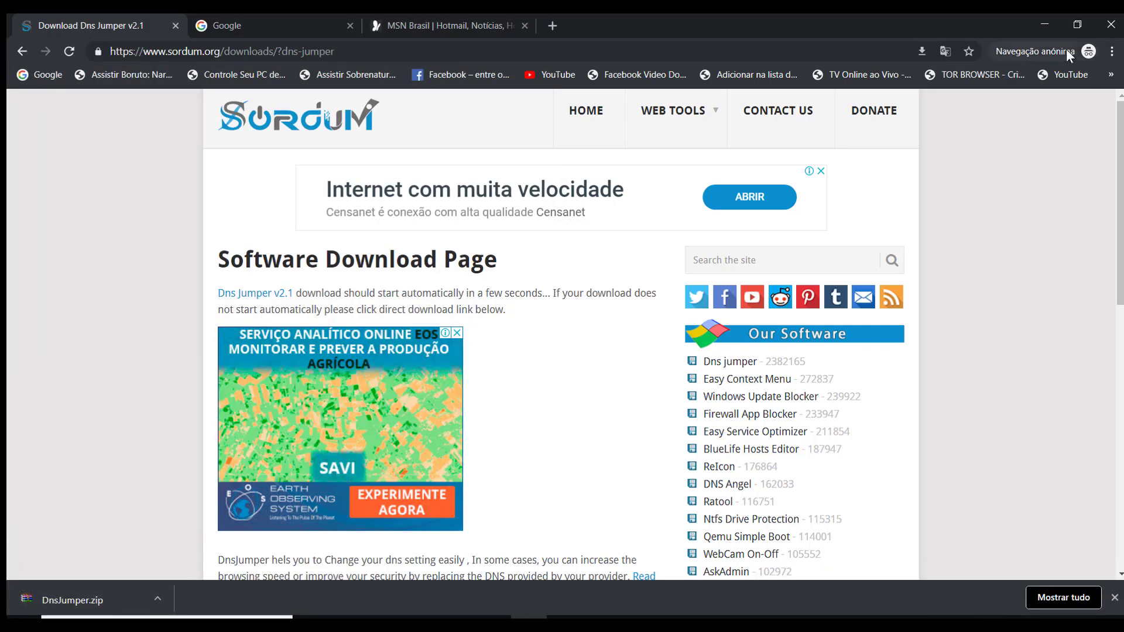
- Minimize the open windows and extract the DnsJumper archive directly on the desktop
left_click(1045, 25)
left_click(802, 120)
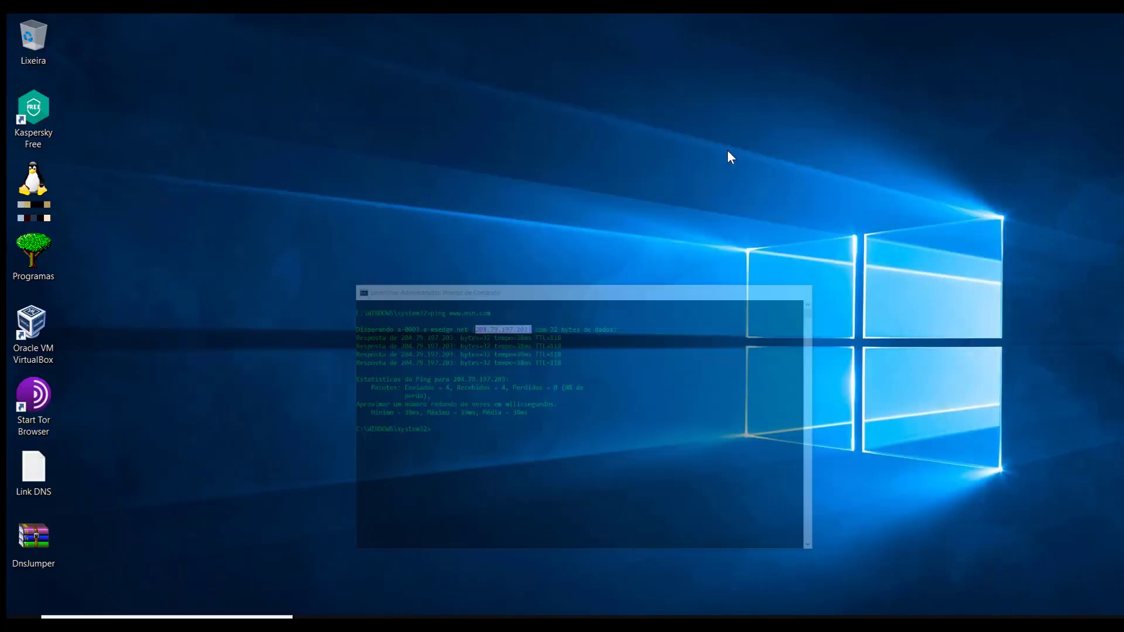
left_click_drag(172, 570, 7, 520)
left_click_drag(166, 583, 7, 521)
right_click(47, 542)
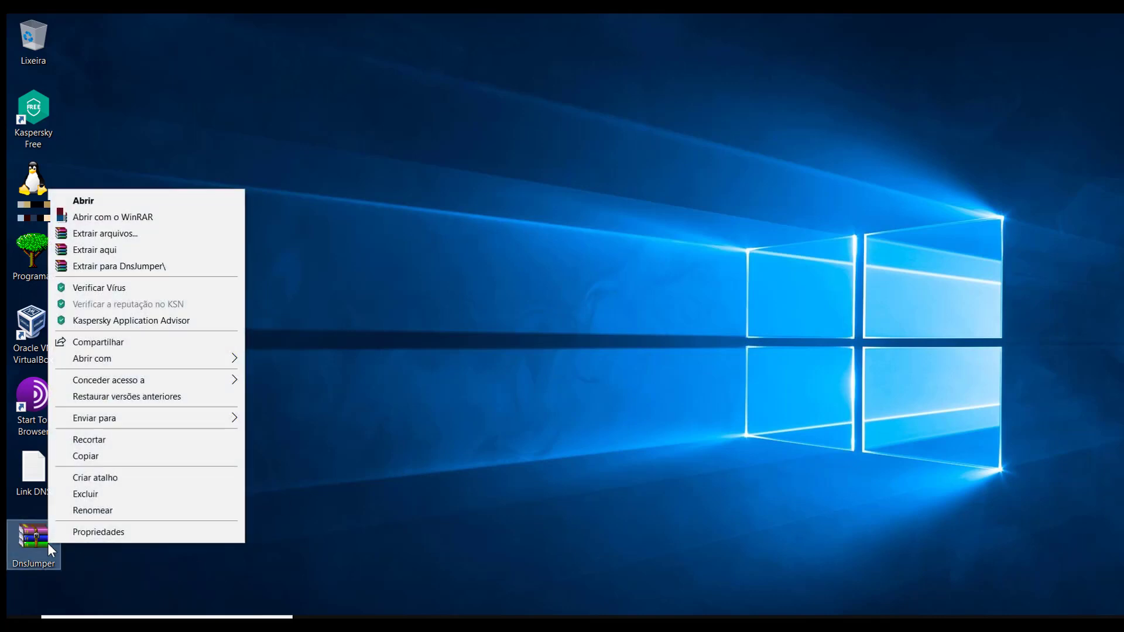
left_click(99, 256)
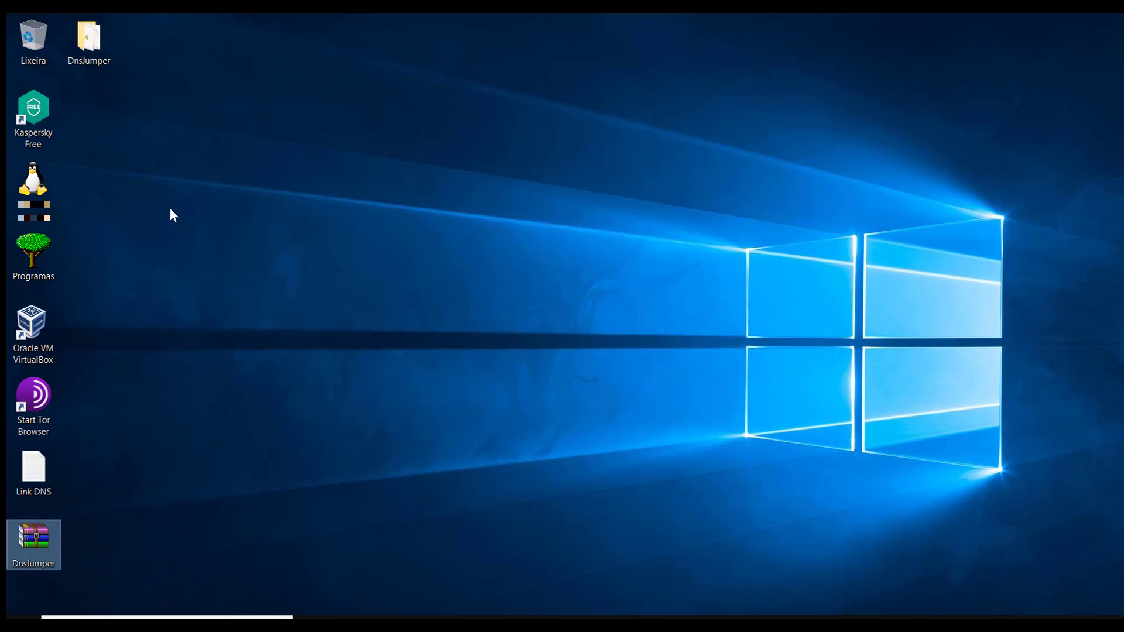
- Open the extracted DnsJumper folder on the desktop and move its window higher on the screen
left_click_drag(165, 121, 103, 35)
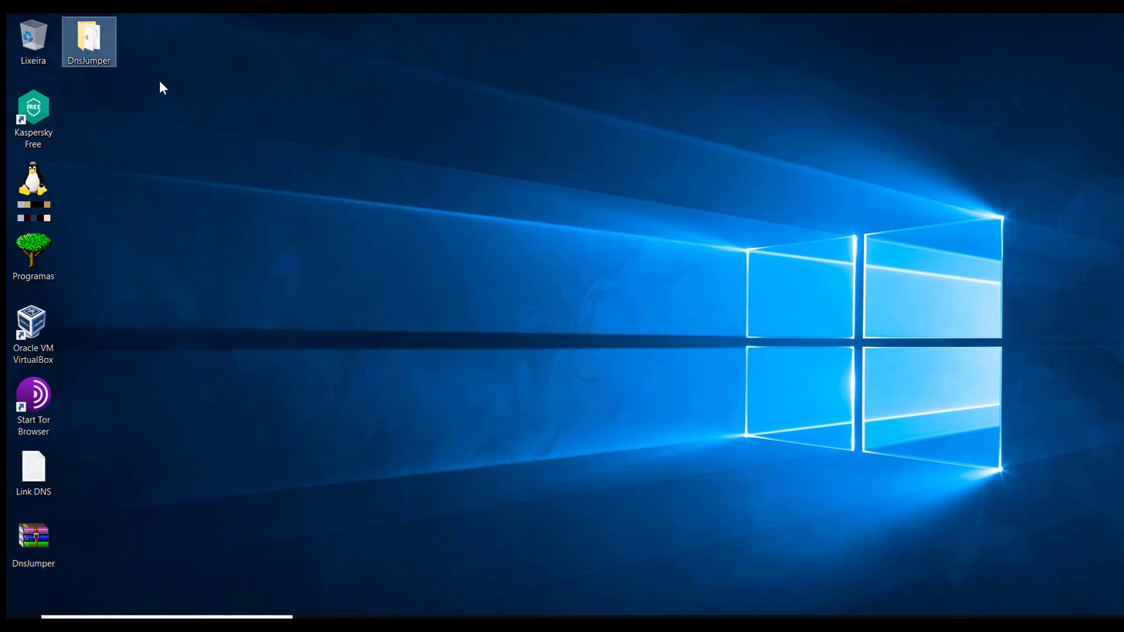
left_click_drag(160, 82, 86, 24)
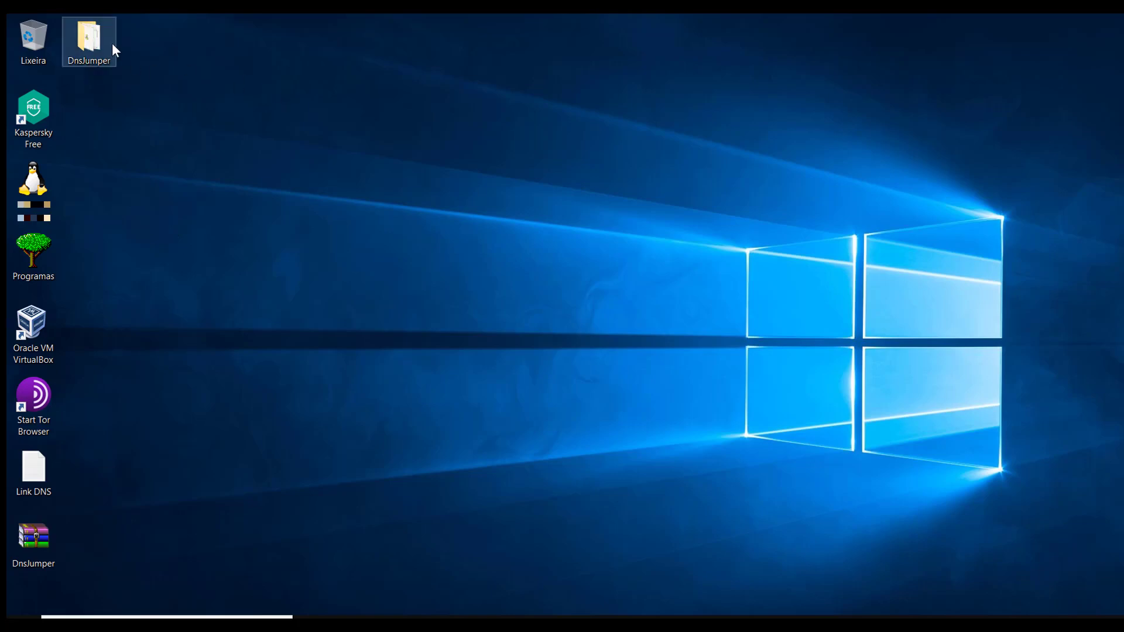
double_click(93, 41)
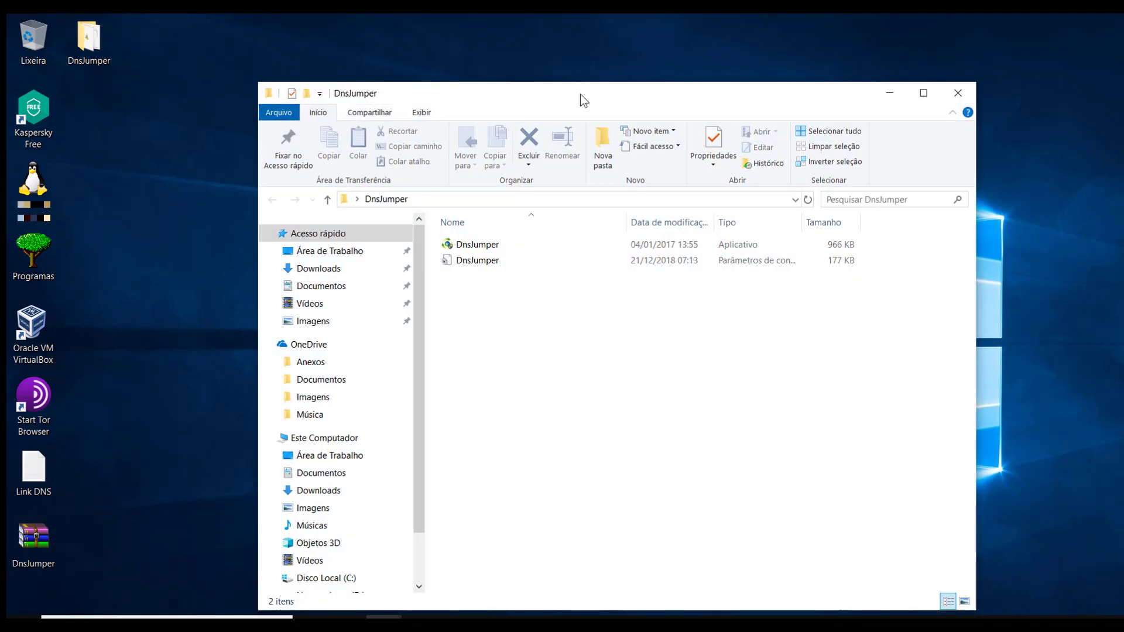
left_click_drag(580, 93, 578, 59)
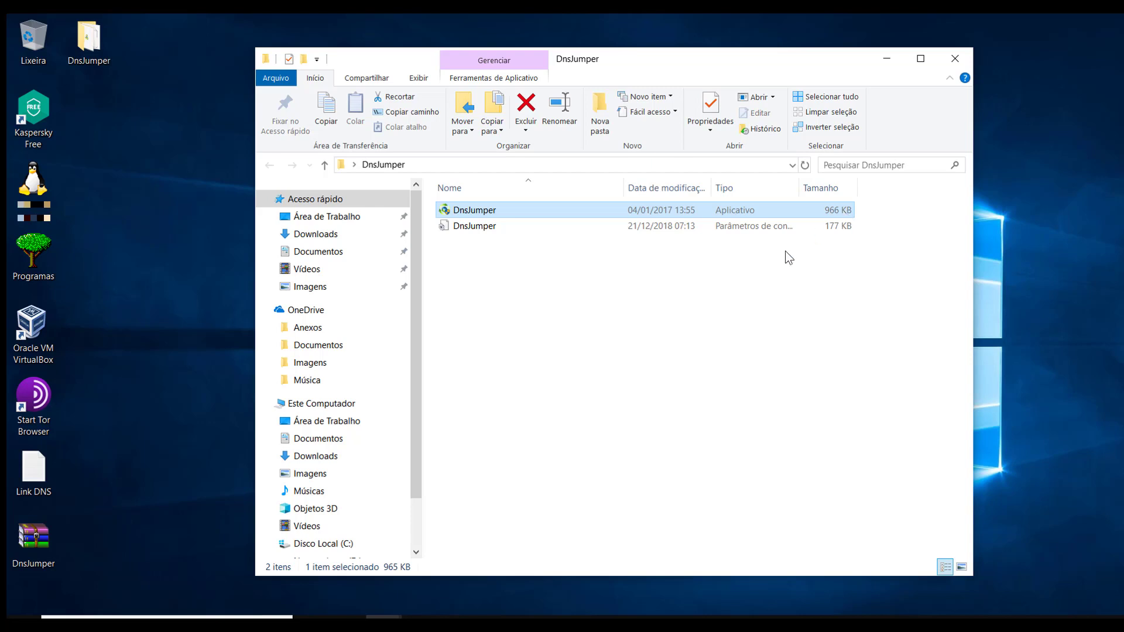
- Launch the DnsJumper application from the extracted folder and close the folder window
left_click(606, 276)
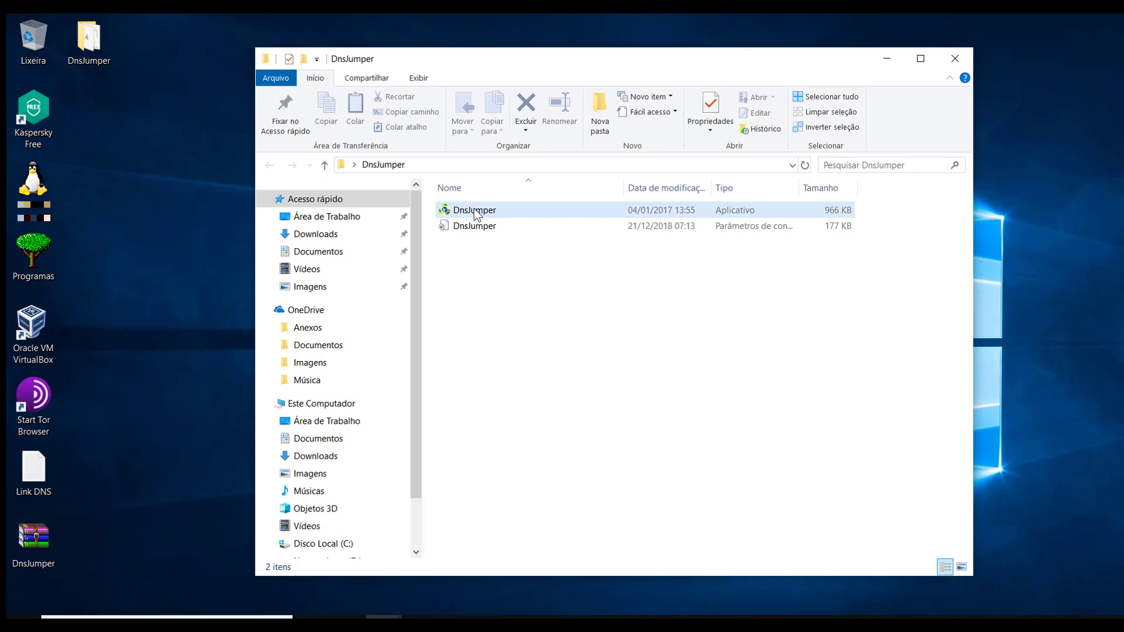
mouse_move(476, 216)
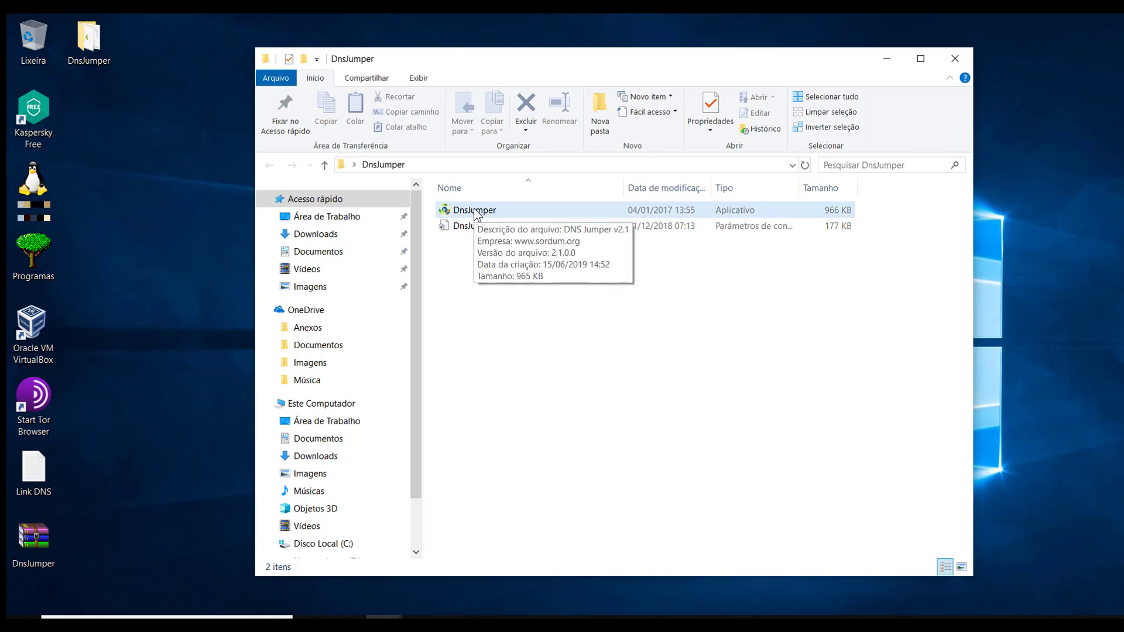
left_click(482, 213)
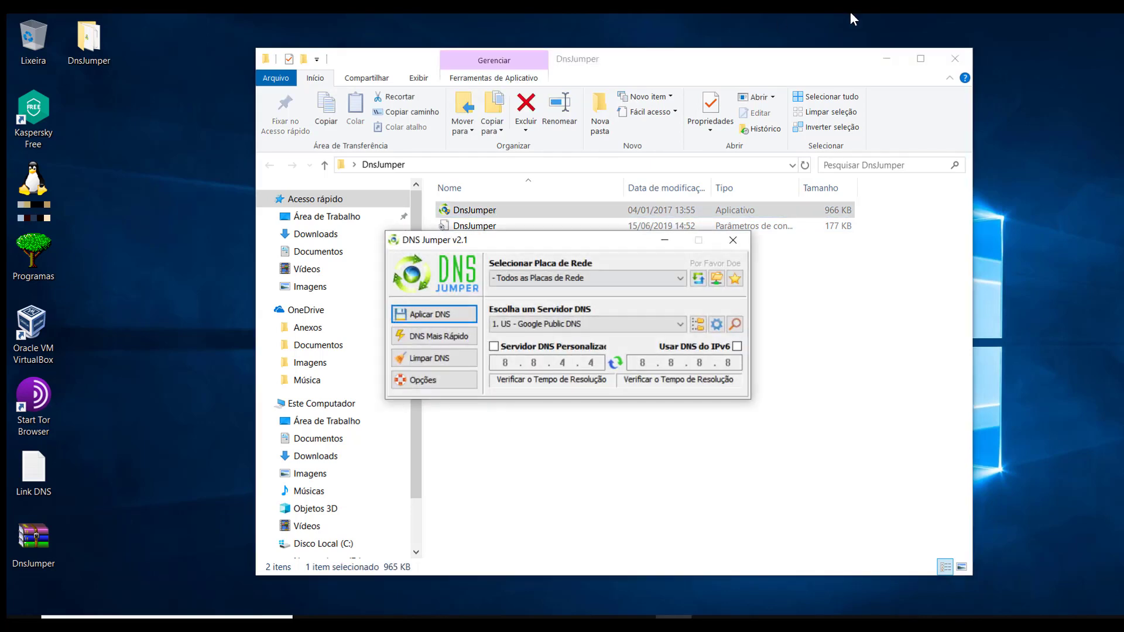
left_click(954, 59)
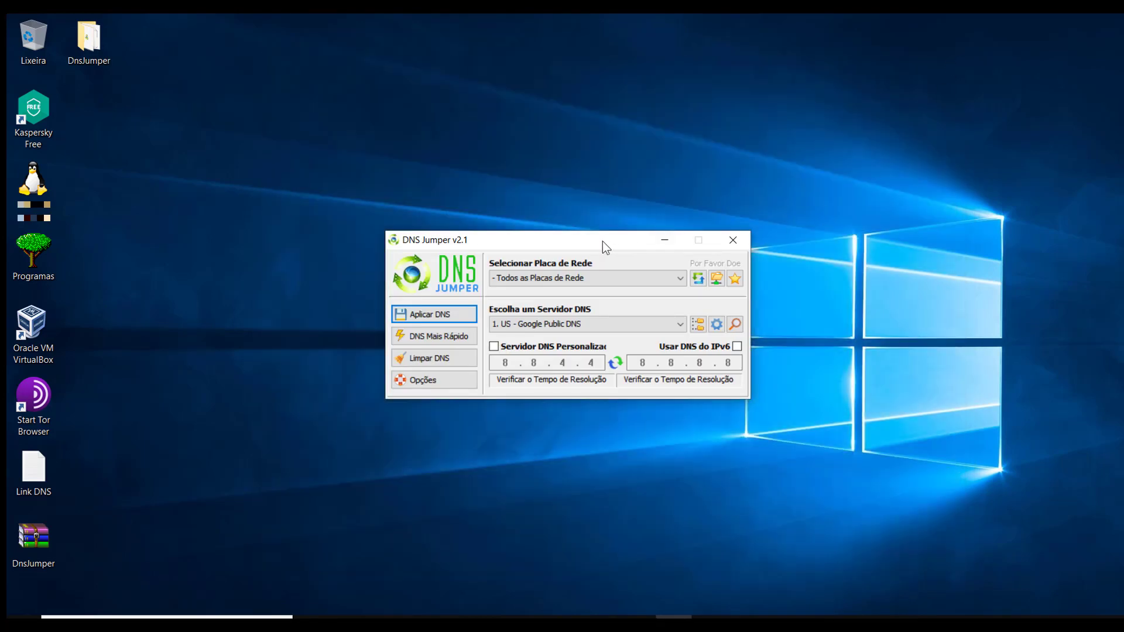
left_click_drag(602, 241, 638, 206)
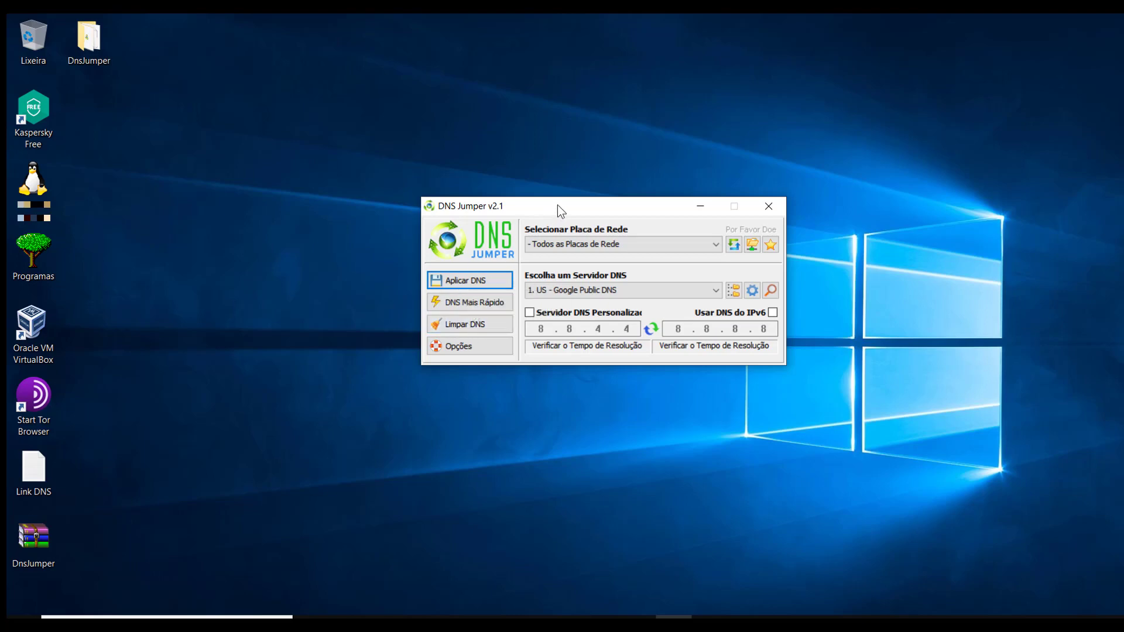
left_click_drag(557, 211, 561, 199)
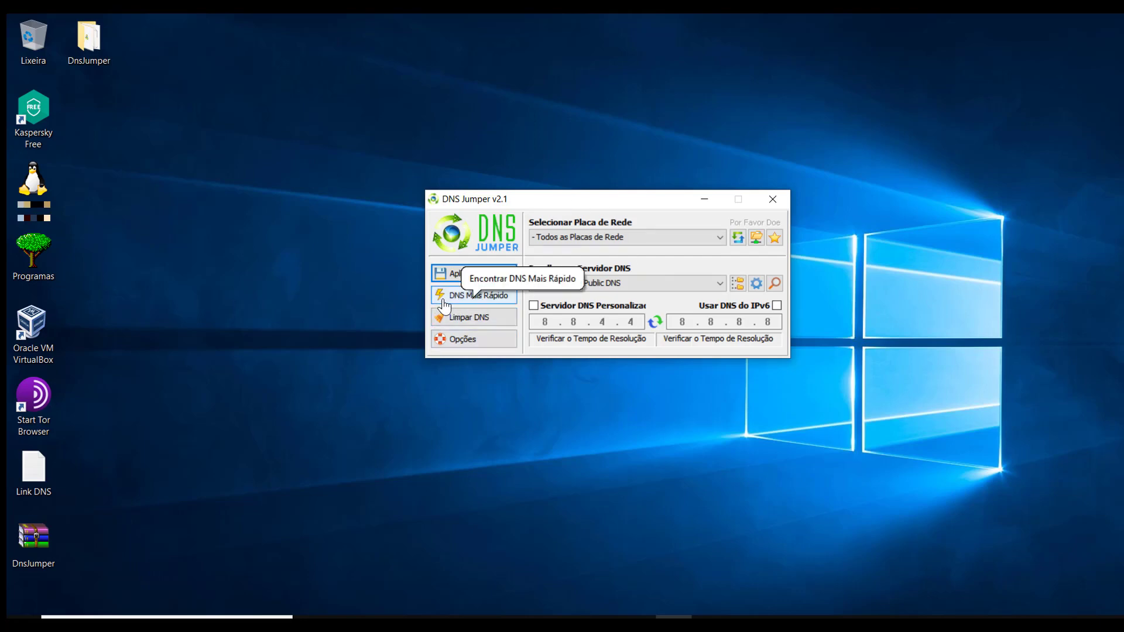
- Run the fastest DNS test on all listed servers, apply the fastest server pair, and close the test window
left_click(470, 302)
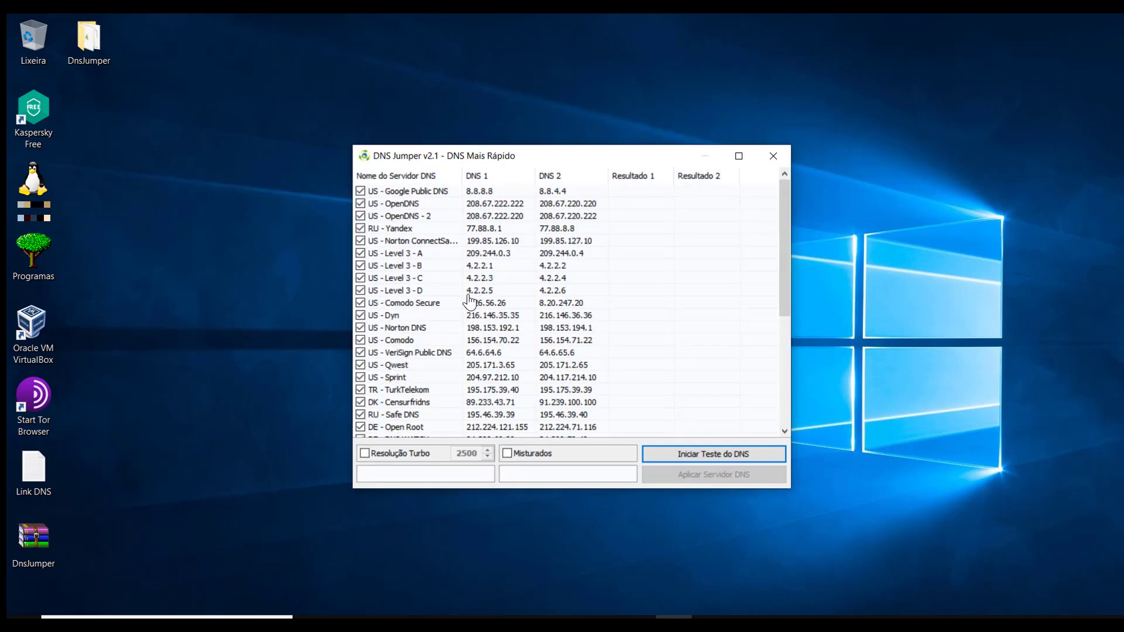
mouse_move(784, 229)
left_mouse_down()
mouse_move(785, 356)
mouse_move(785, 205)
mouse_move(780, 345)
mouse_move(780, 216)
left_mouse_up()
left_click(715, 462)
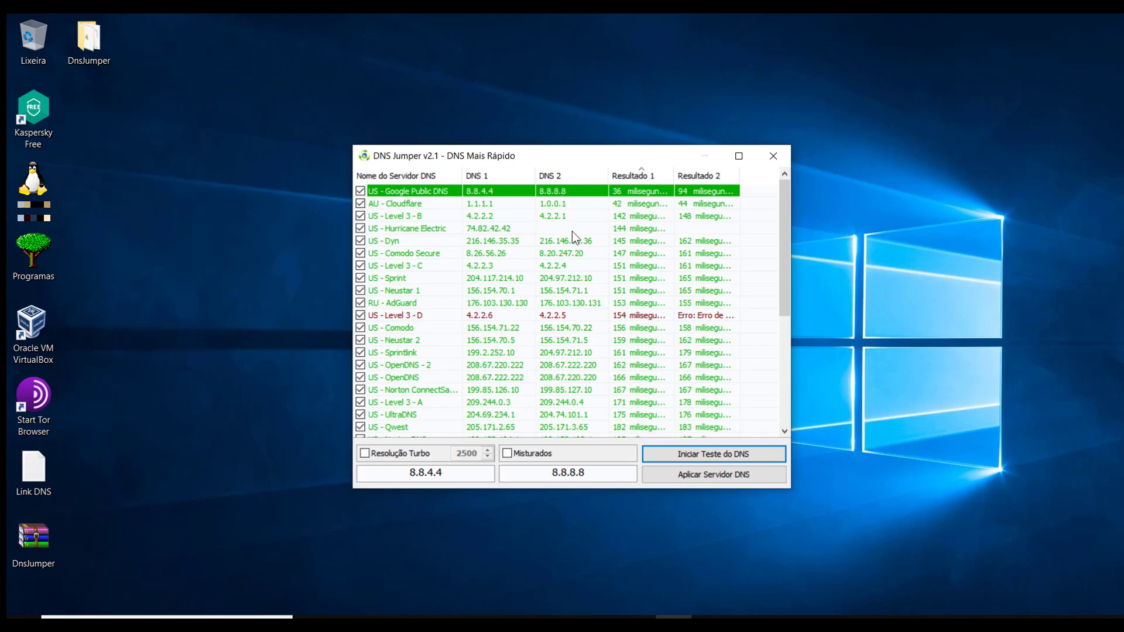
left_click(718, 477)
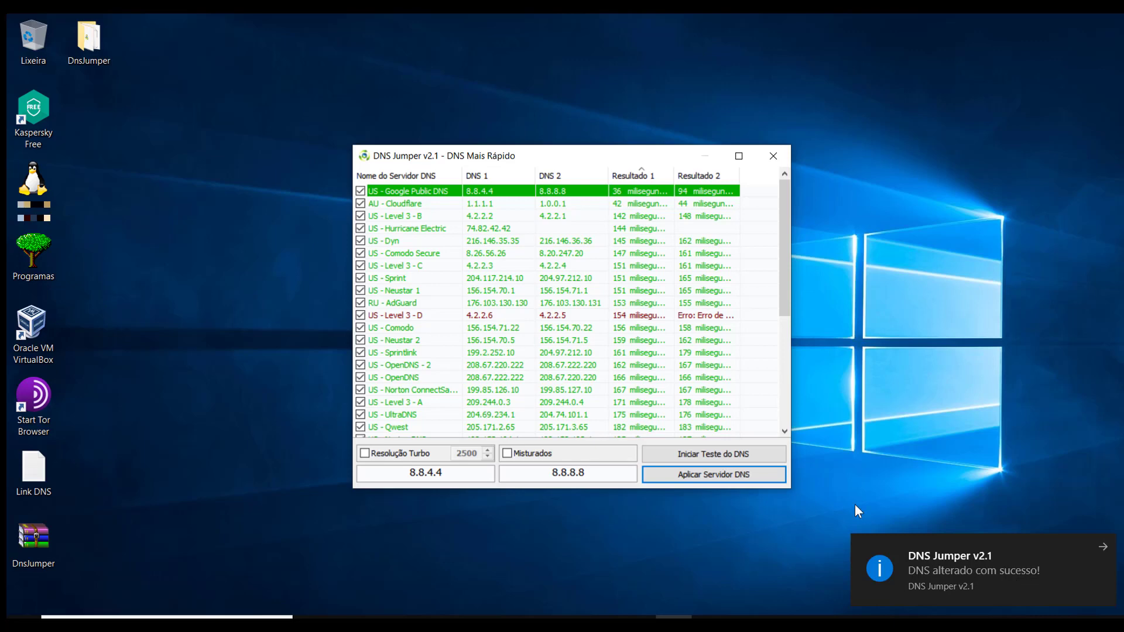
left_click(774, 157)
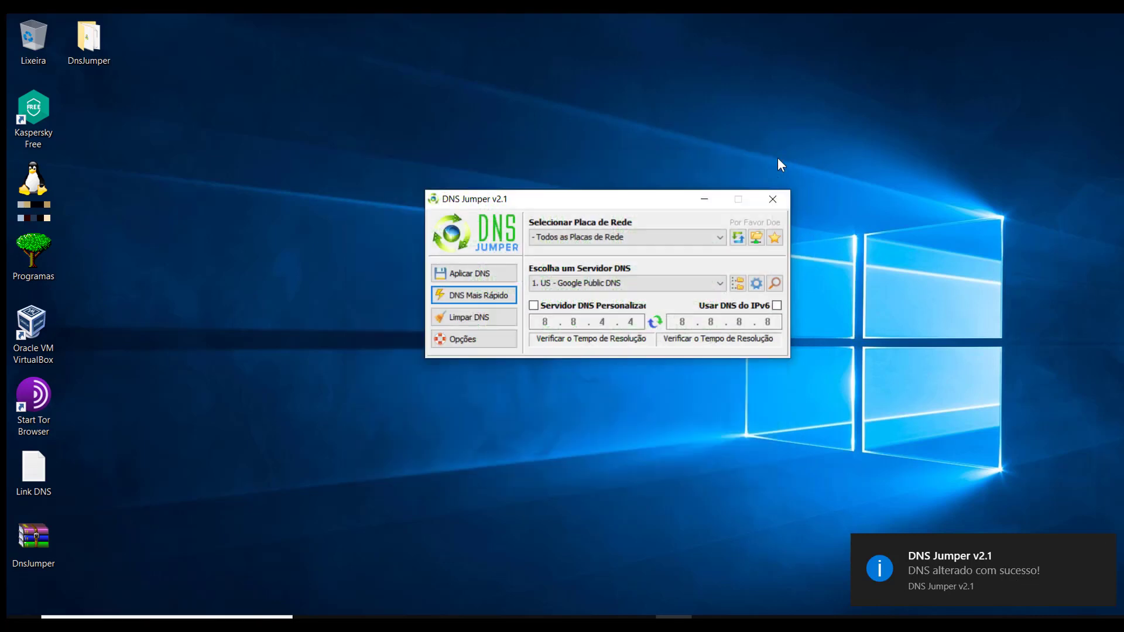
- Apply US - Google Public DNS to all network adapters from the main DNS Jumper window
left_click(475, 275)
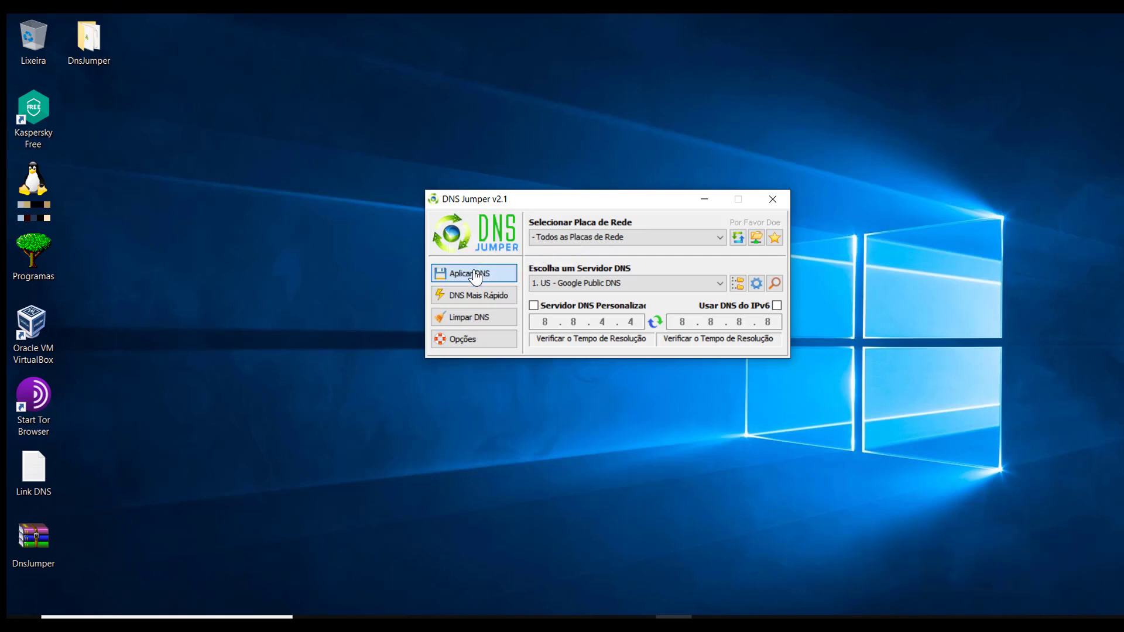
left_click(475, 275)
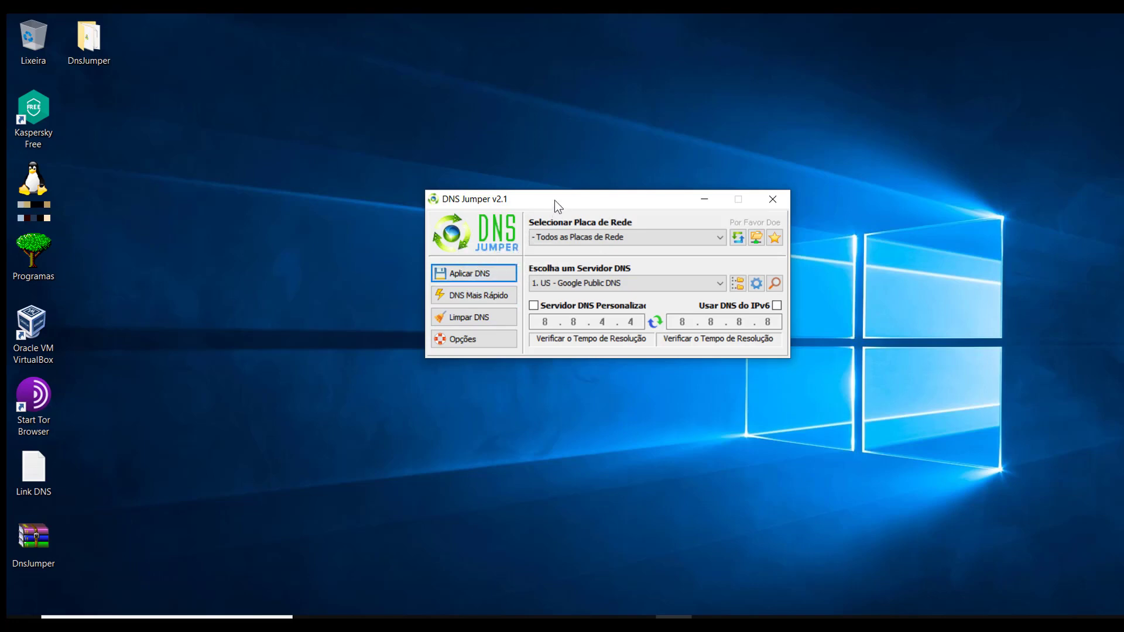
mouse_move(554, 199)
left_mouse_down()
mouse_move(561, 163)
mouse_move(556, 194)
left_mouse_up()
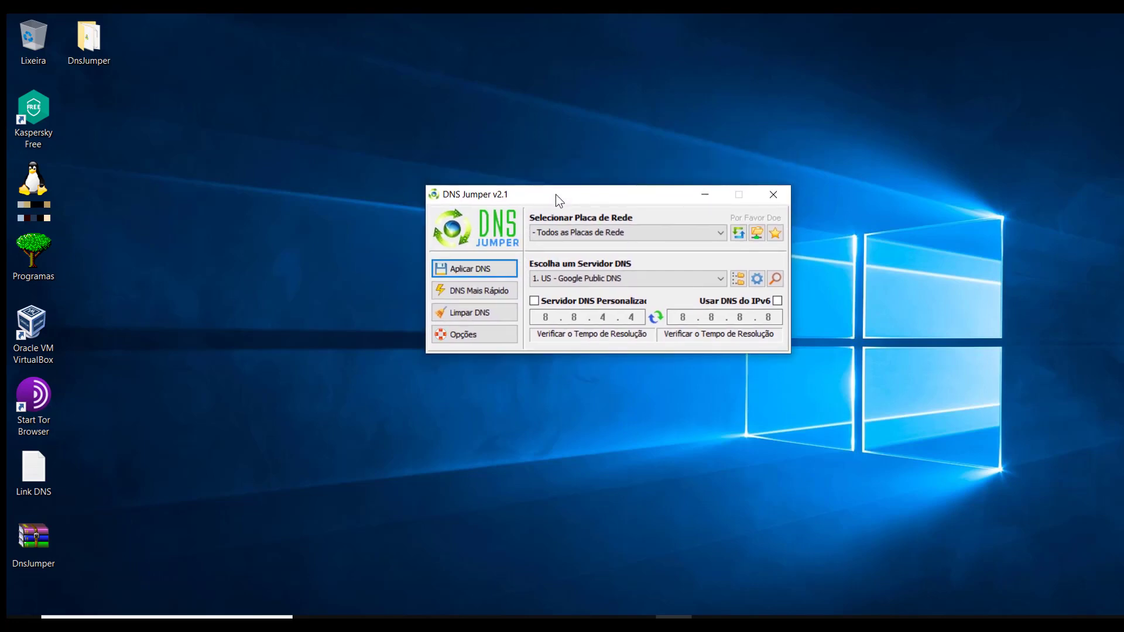